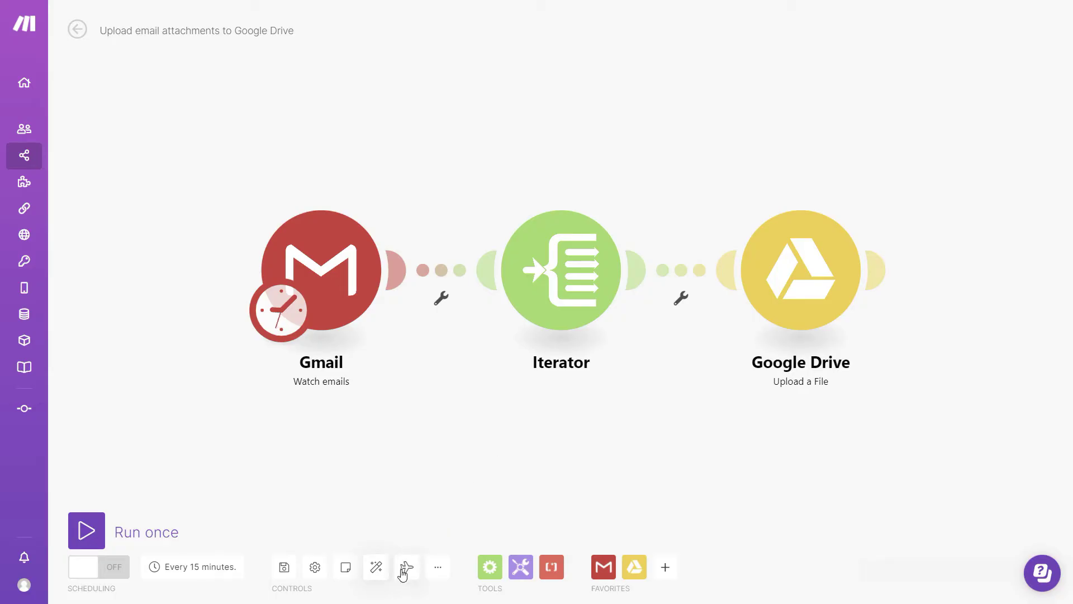
# Remove the existing Iterator and Google Drive modules from the scenario
pyautogui.click(402, 571)
pyautogui.moveTo(431, 165); pyautogui.dragTo(937, 417)
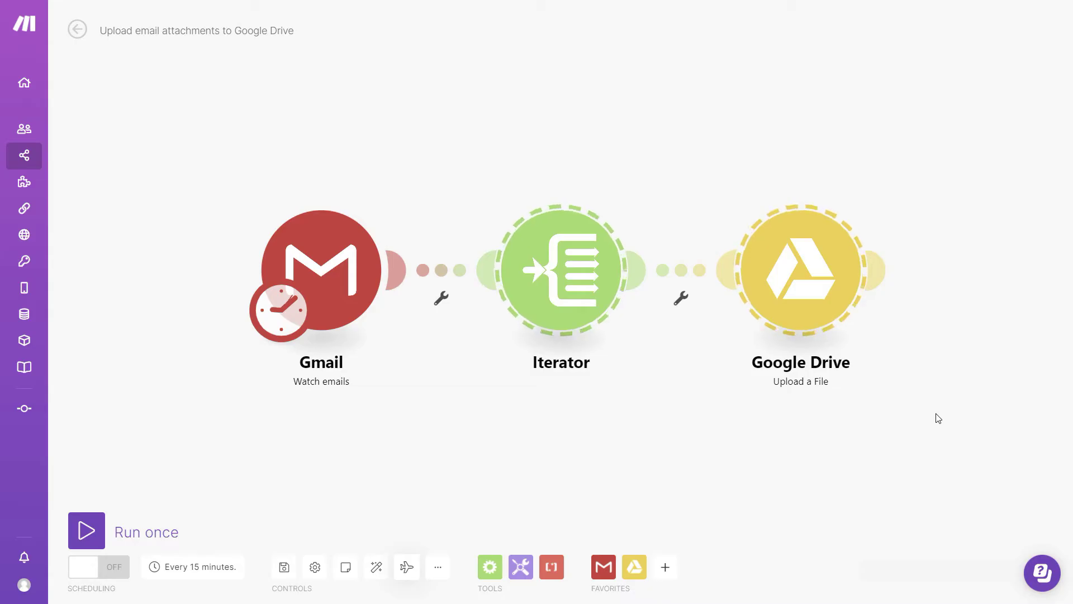
pyautogui.press('Delete')
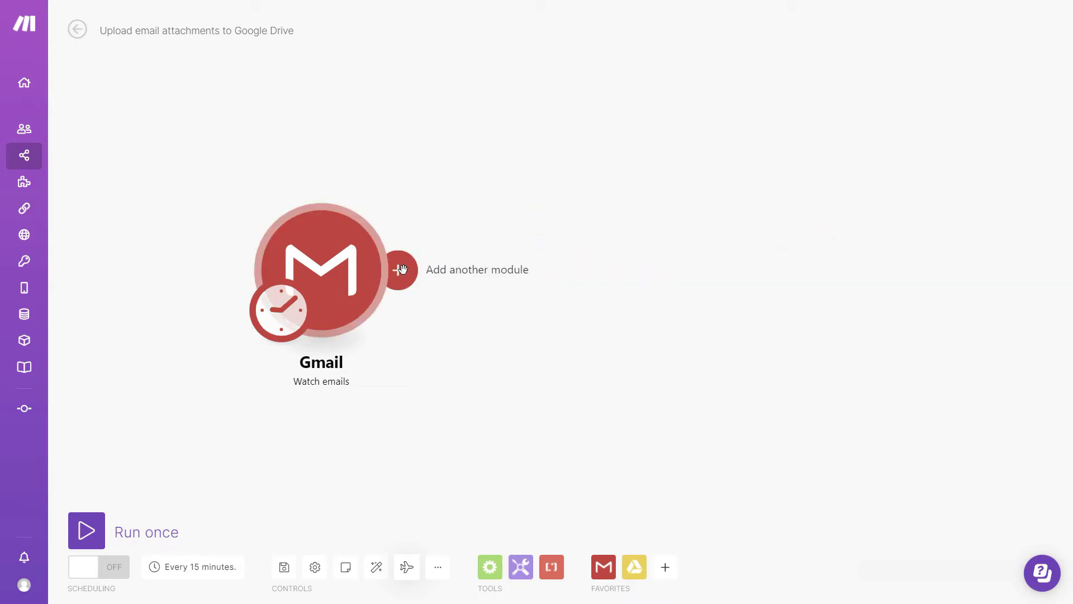
# Add a Flow Control Iterator after Gmail with its Array mapped to Gmail's Attachments[]
pyautogui.click(402, 273)
pyautogui.write('flow')
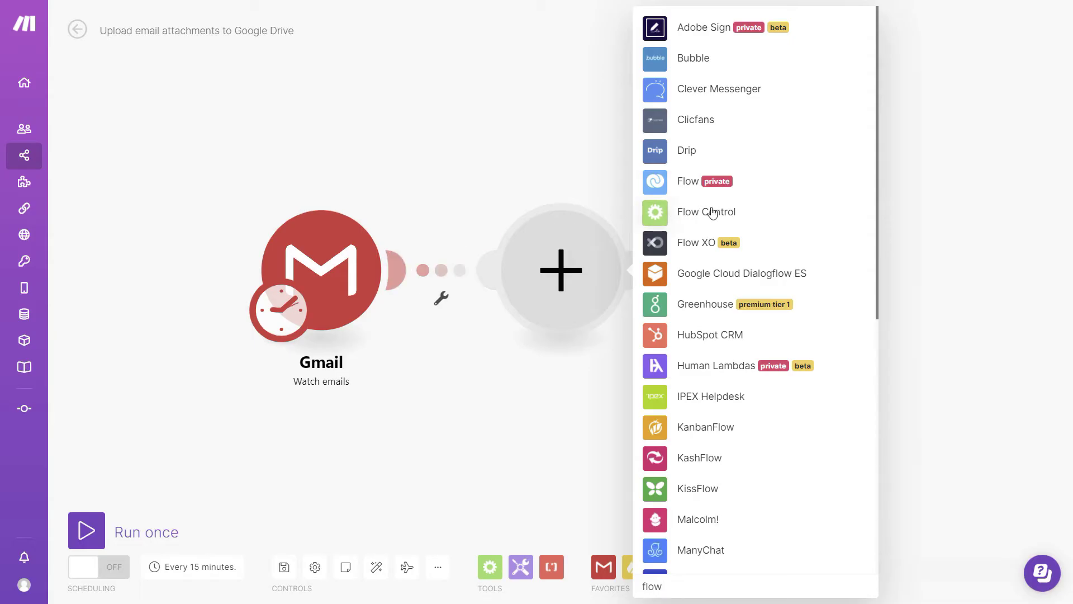
pyautogui.click(712, 212)
pyautogui.click(710, 235)
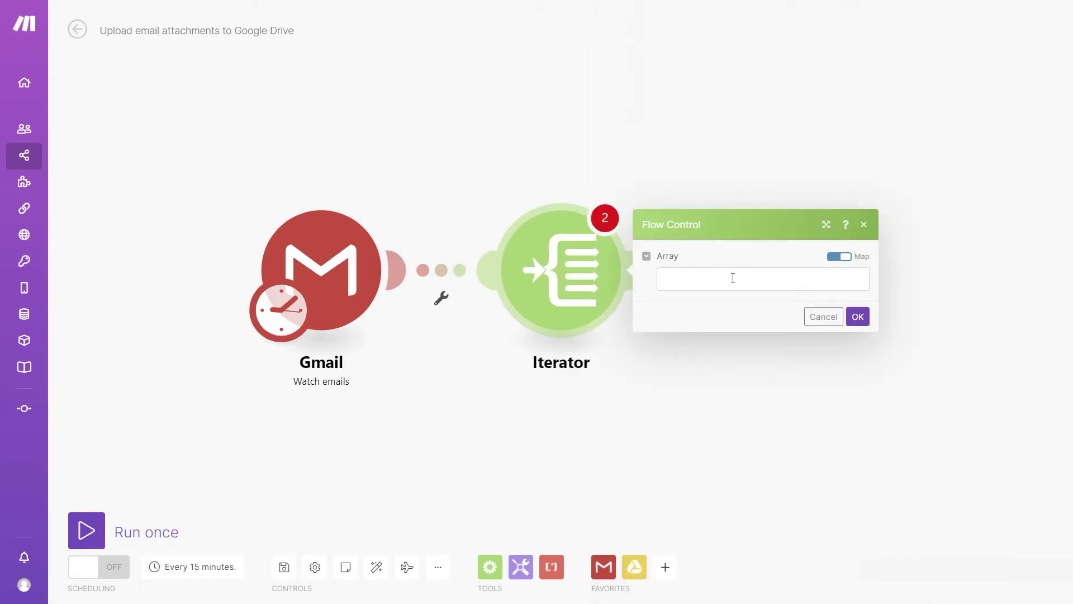
pyautogui.click(733, 278)
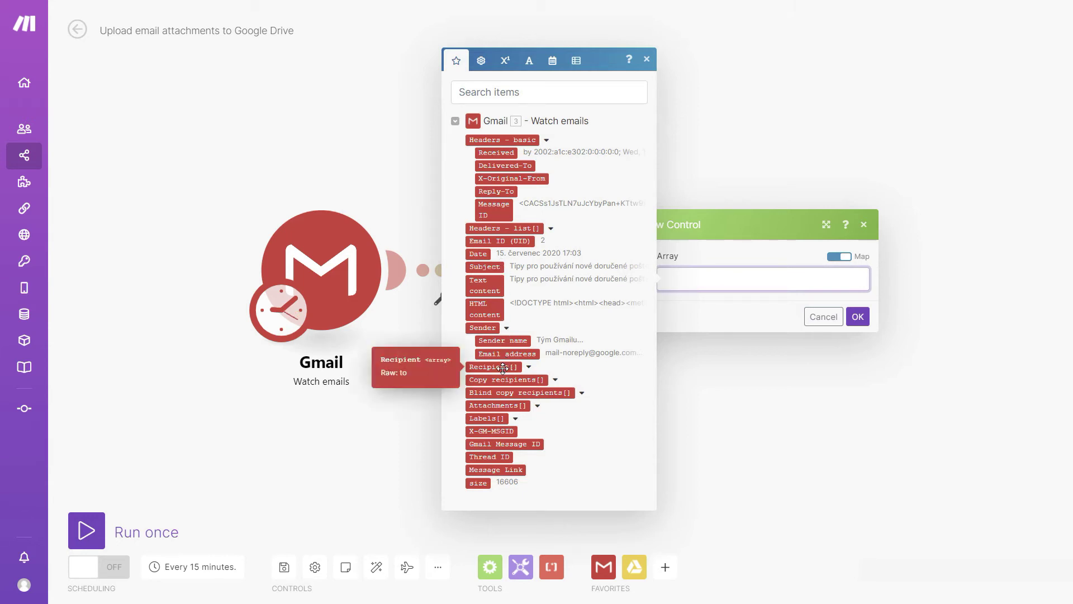
pyautogui.moveTo(522, 405)
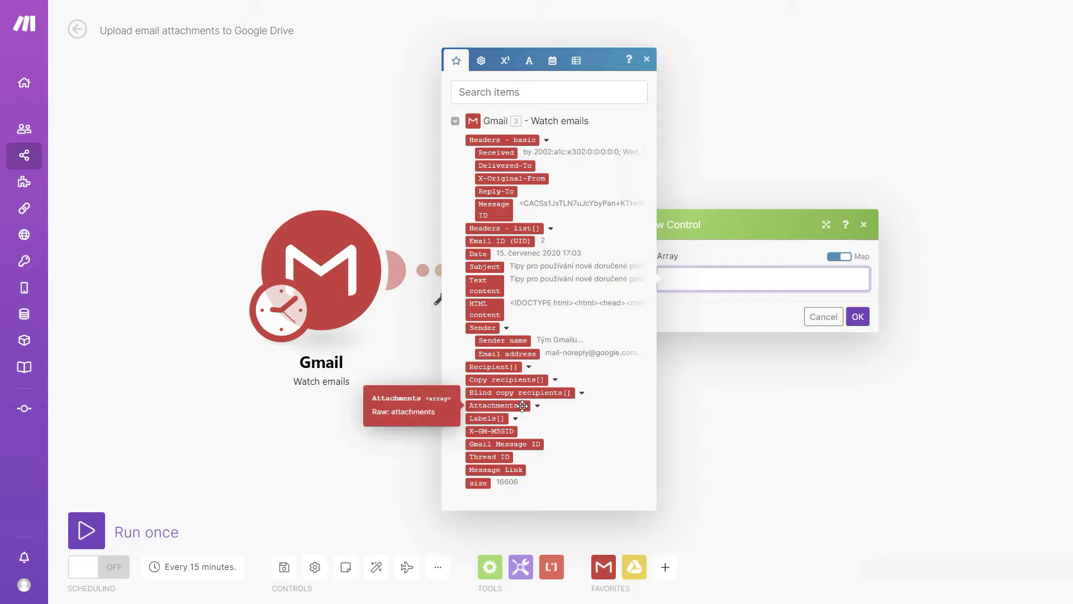
pyautogui.click(523, 406)
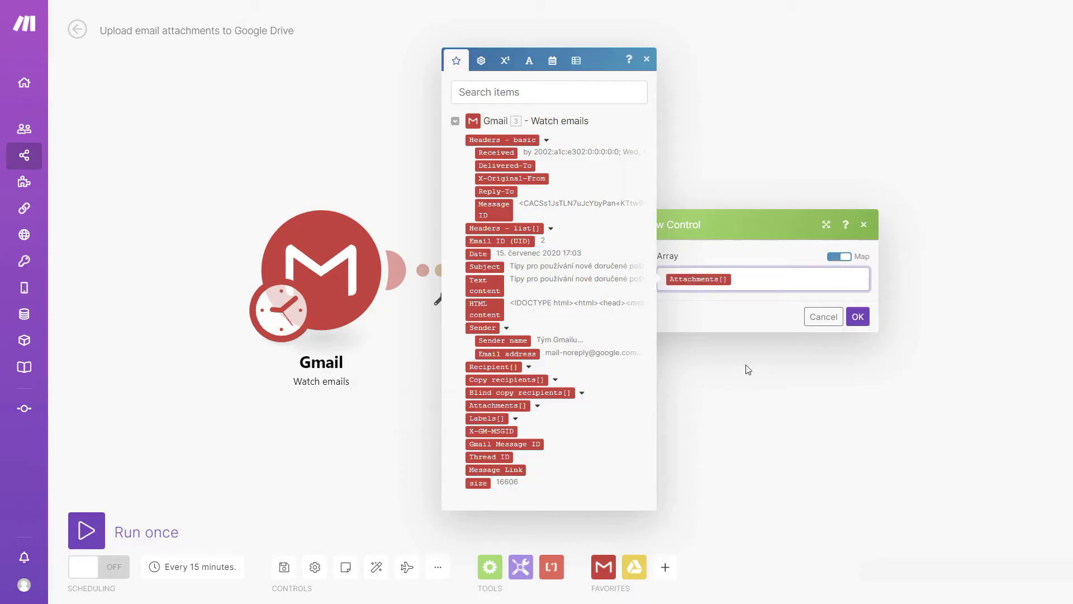
# Add a Google Drive Upload a File module after the Iterator using the existing connection
pyautogui.click(858, 316)
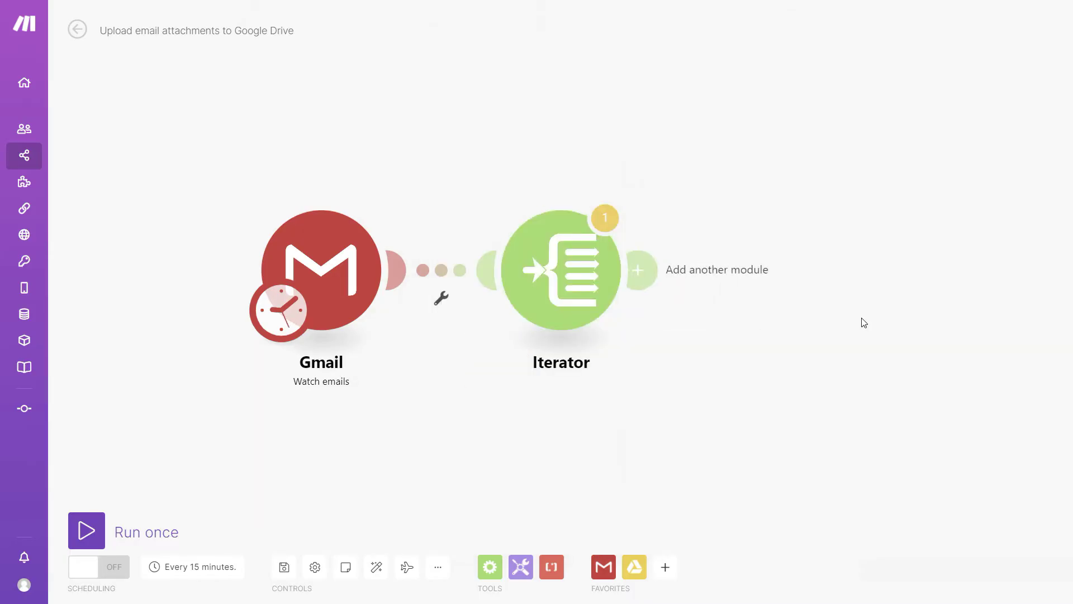
pyautogui.click(640, 271)
pyautogui.click(893, 259)
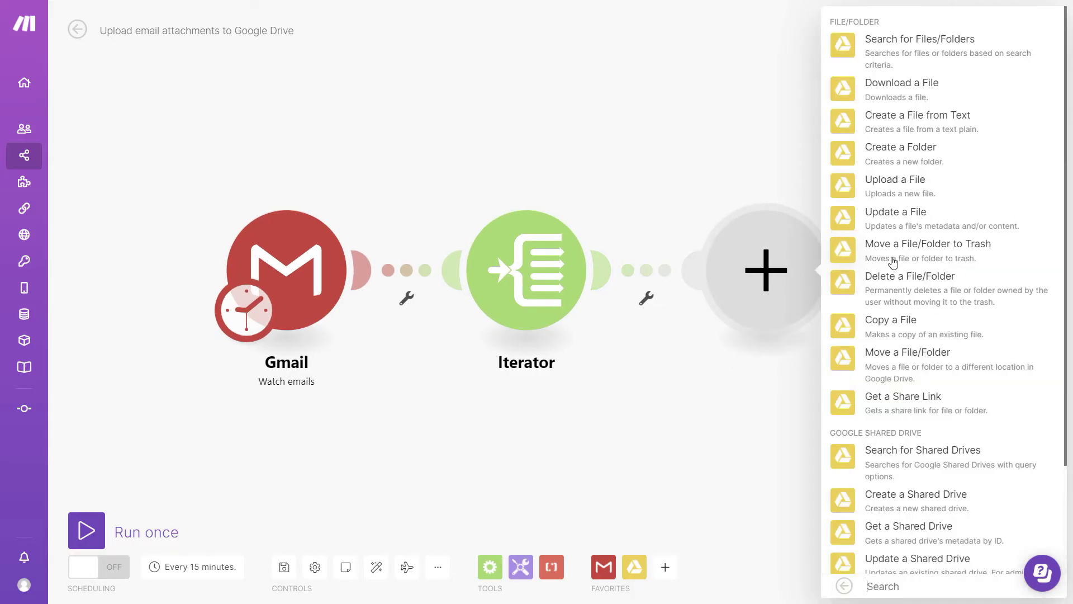
pyautogui.click(888, 185)
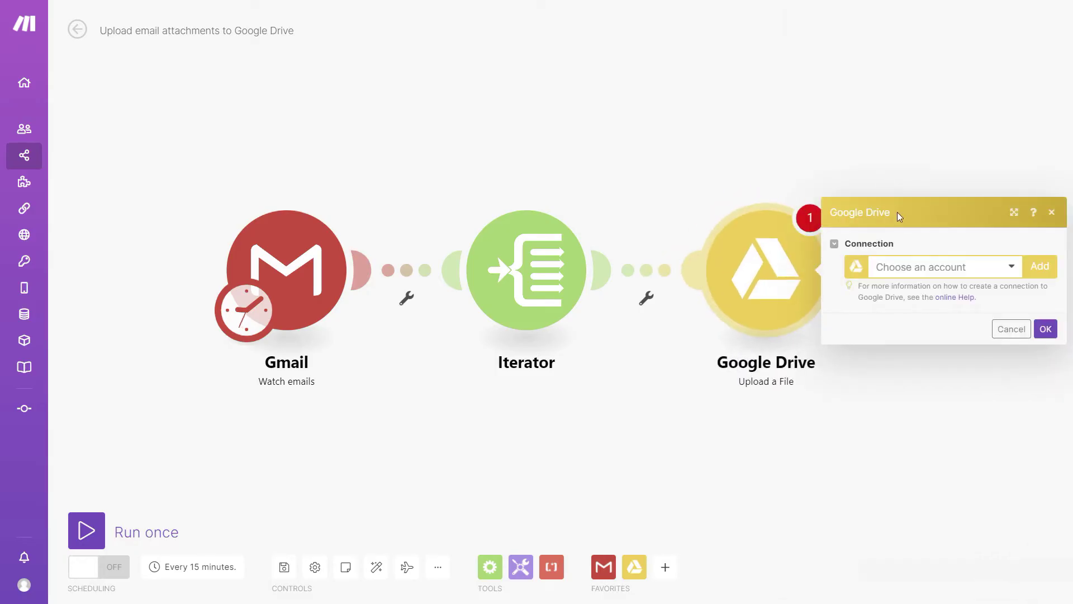
pyautogui.click(920, 267)
pyautogui.click(928, 307)
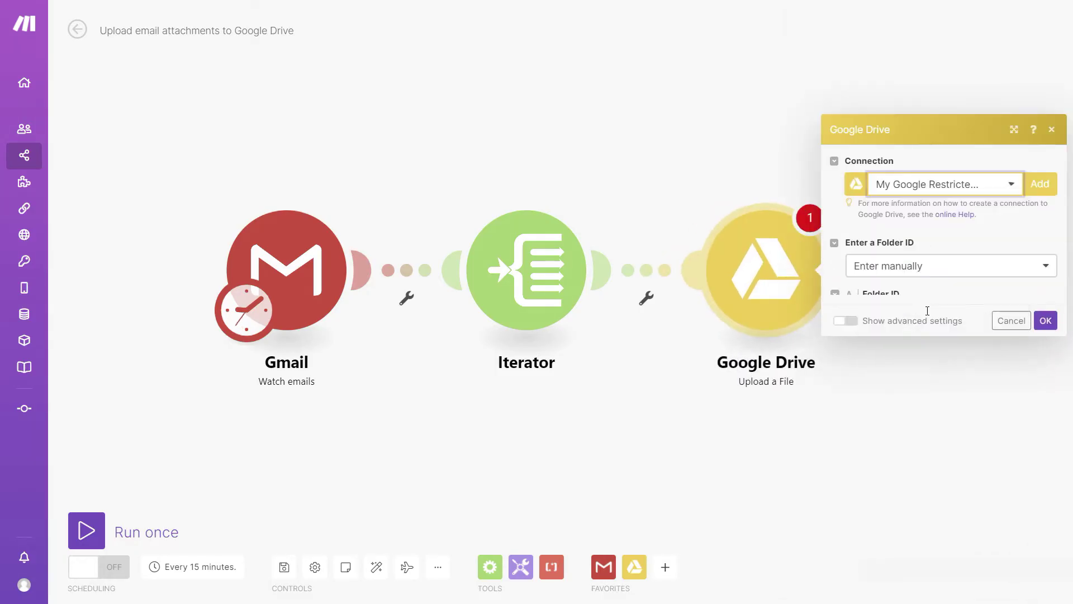
# Upload to the My Drive folder 'testing', using the Iterator's output as the file
pyautogui.click(925, 268)
pyautogui.click(913, 335)
pyautogui.click(896, 344)
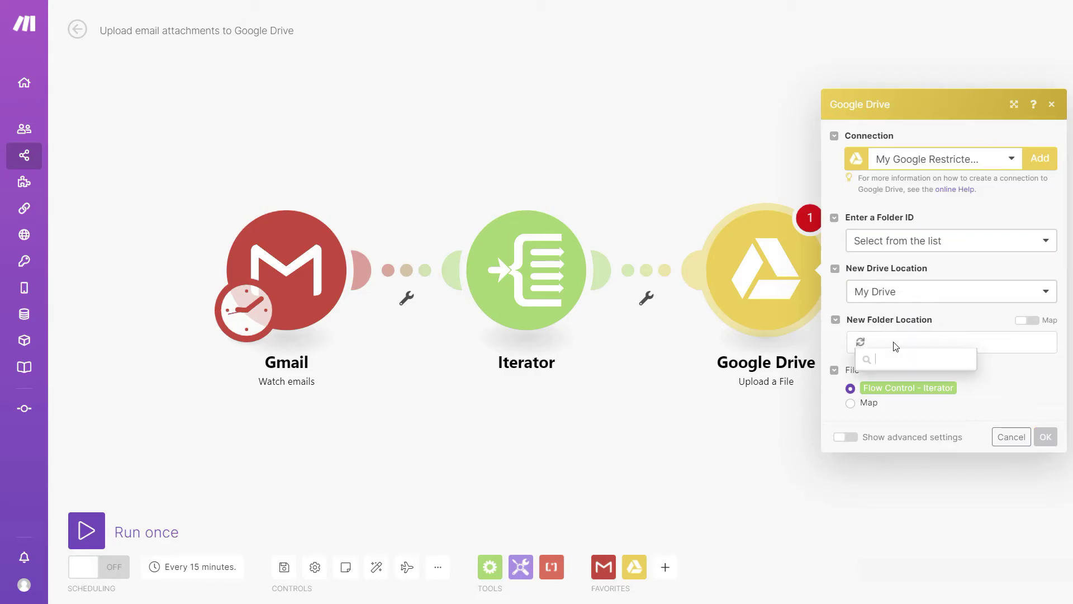
pyautogui.click(913, 531)
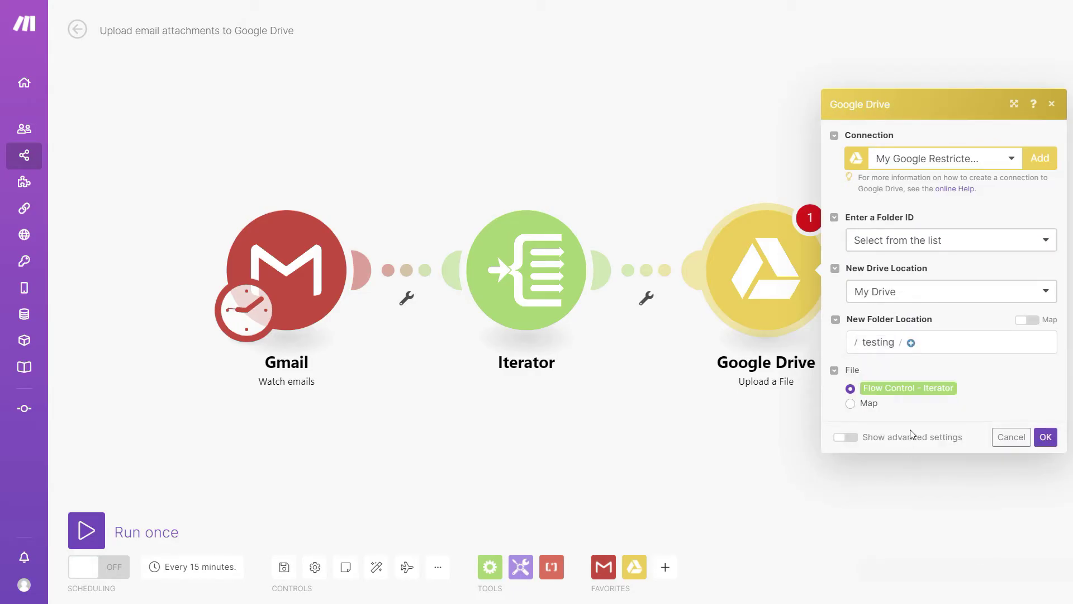
pyautogui.click(868, 404)
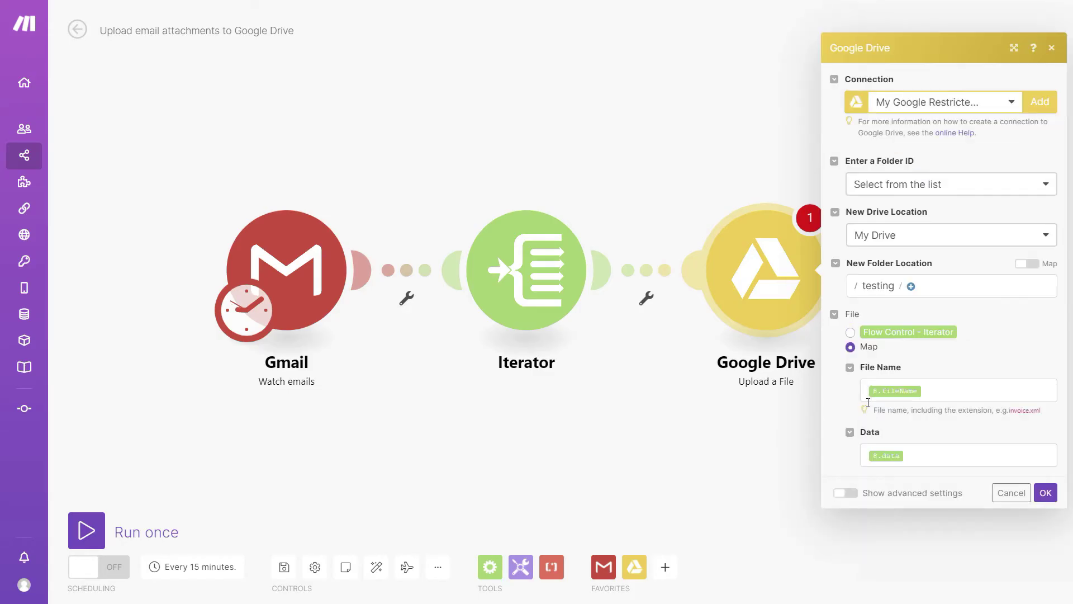
pyautogui.click(851, 334)
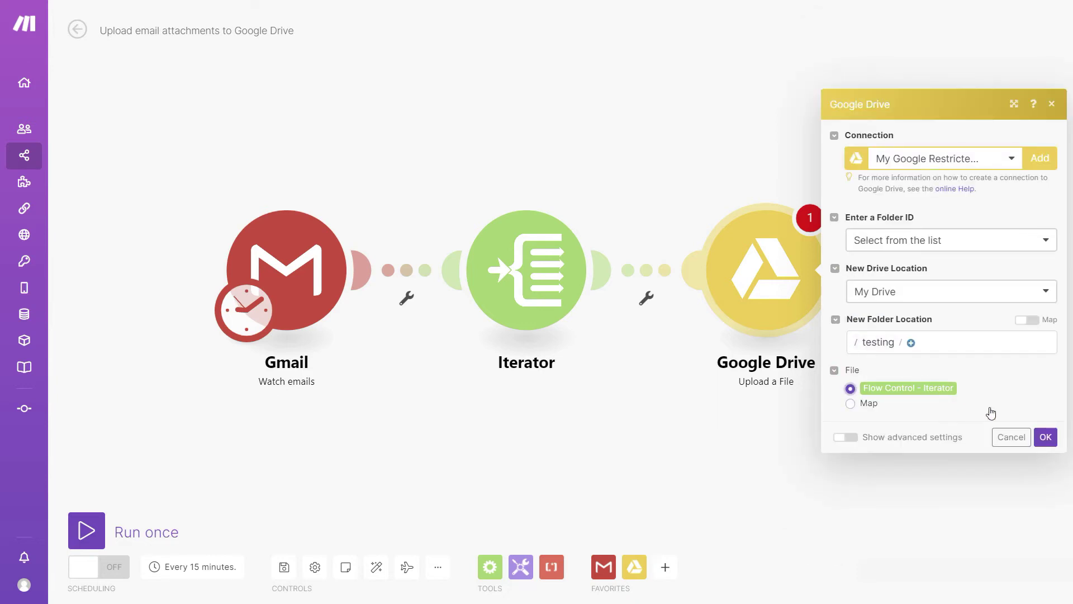
pyautogui.click(1043, 437)
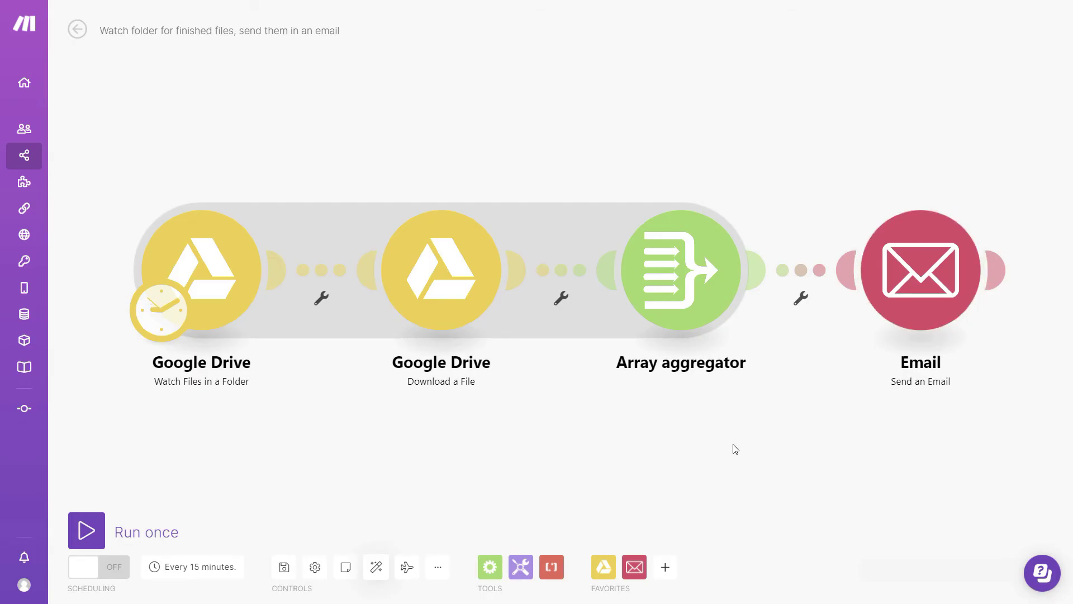
# Replace the Array aggregator and Email modules with a new Flow Control Array aggregator after Download a File
pyautogui.moveTo(573, 147); pyautogui.dragTo(1027, 428)
pyautogui.press('Delete')
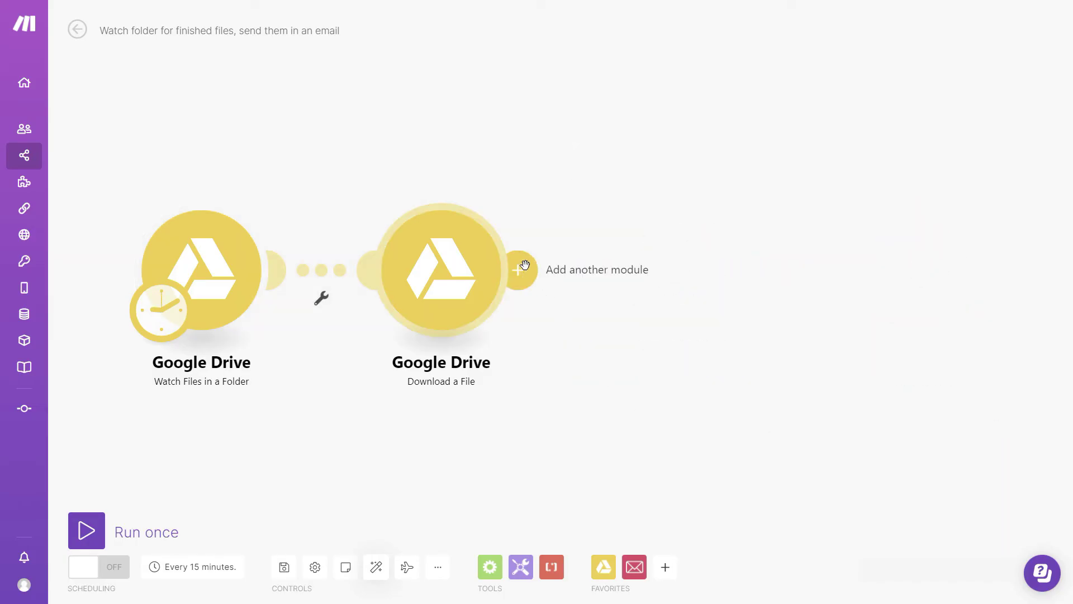
pyautogui.click(525, 265)
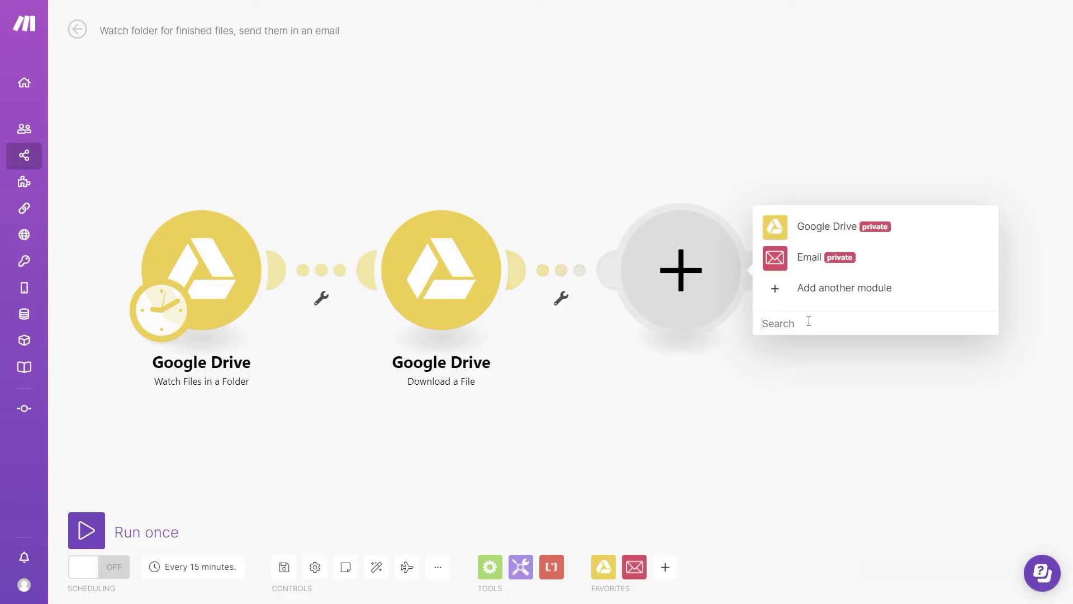
pyautogui.write('flow')
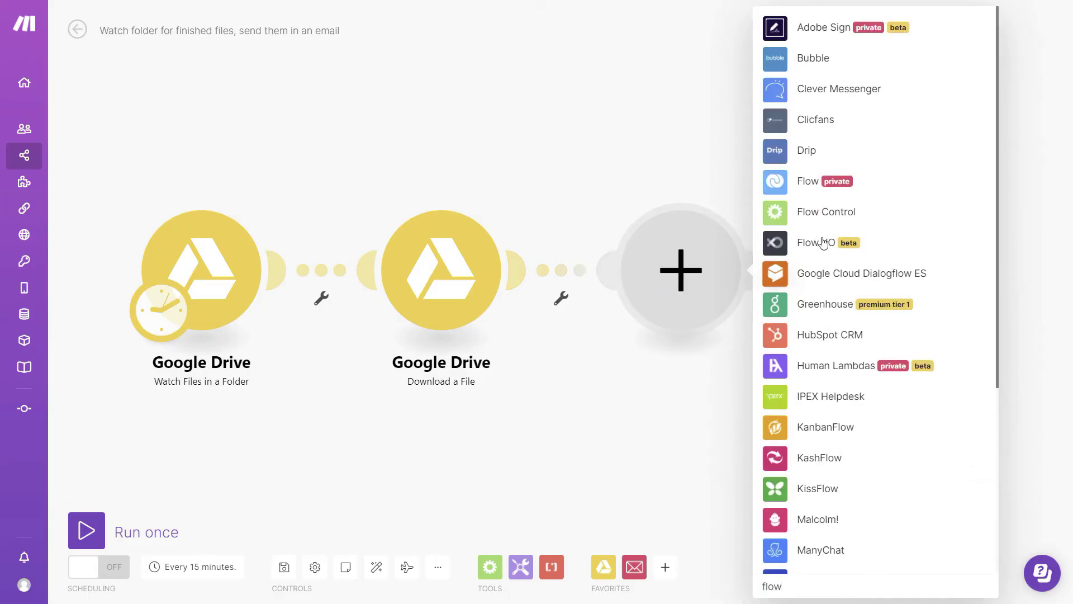
pyautogui.click(824, 212)
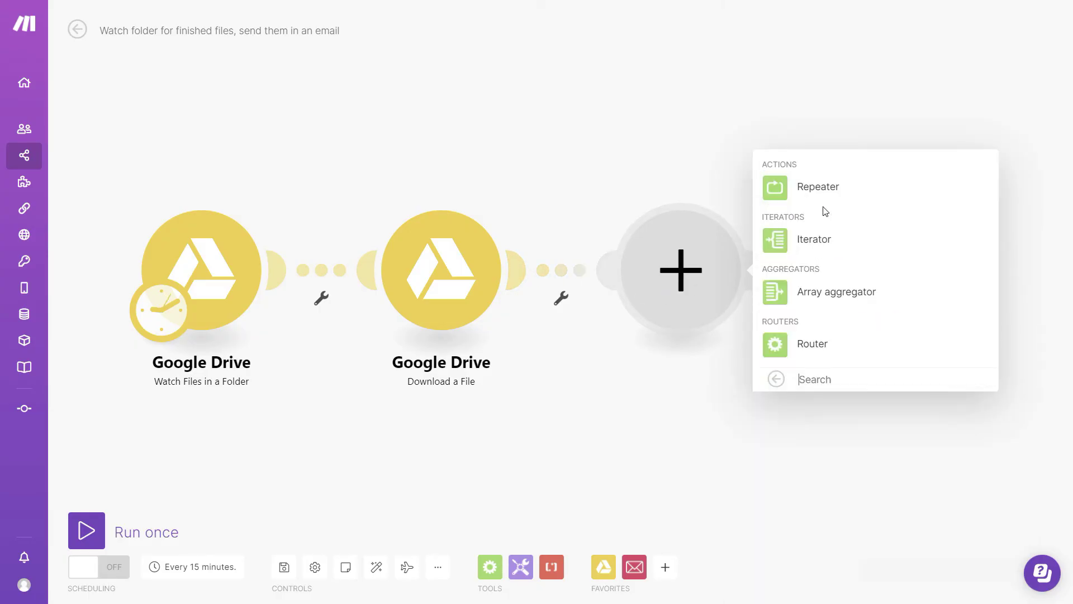
pyautogui.click(841, 300)
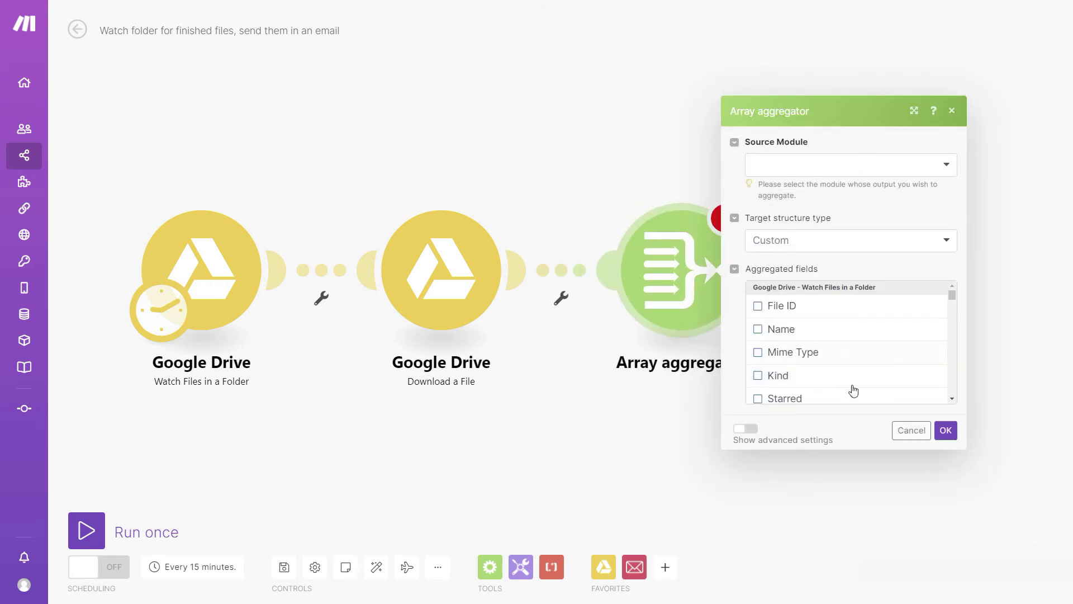
# Cancel the unfinished aggregator settings and add an empty module after the aggregator
pyautogui.click(944, 437)
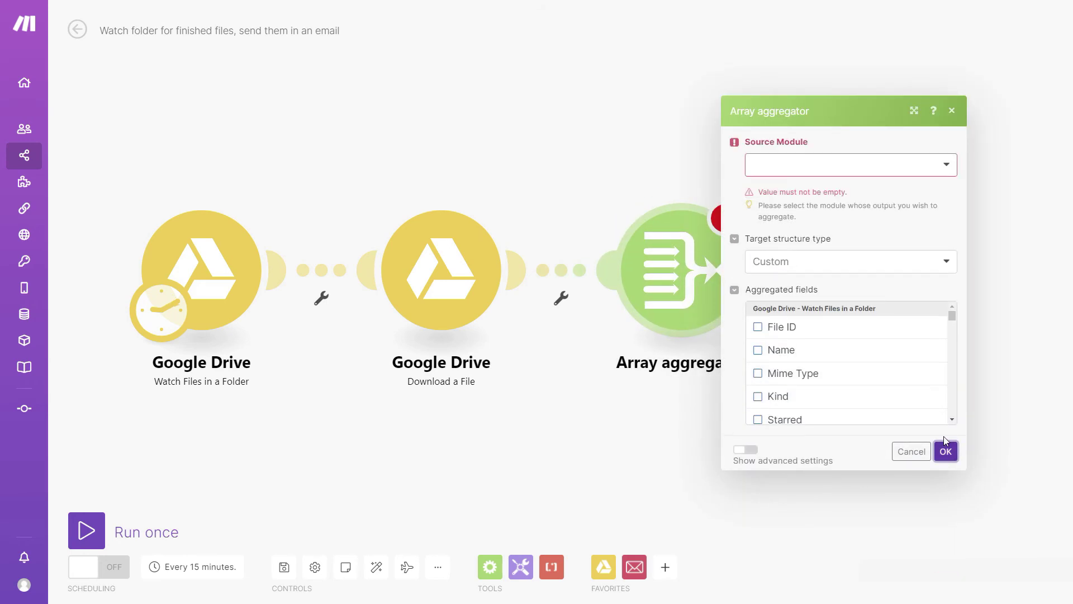
pyautogui.click(914, 454)
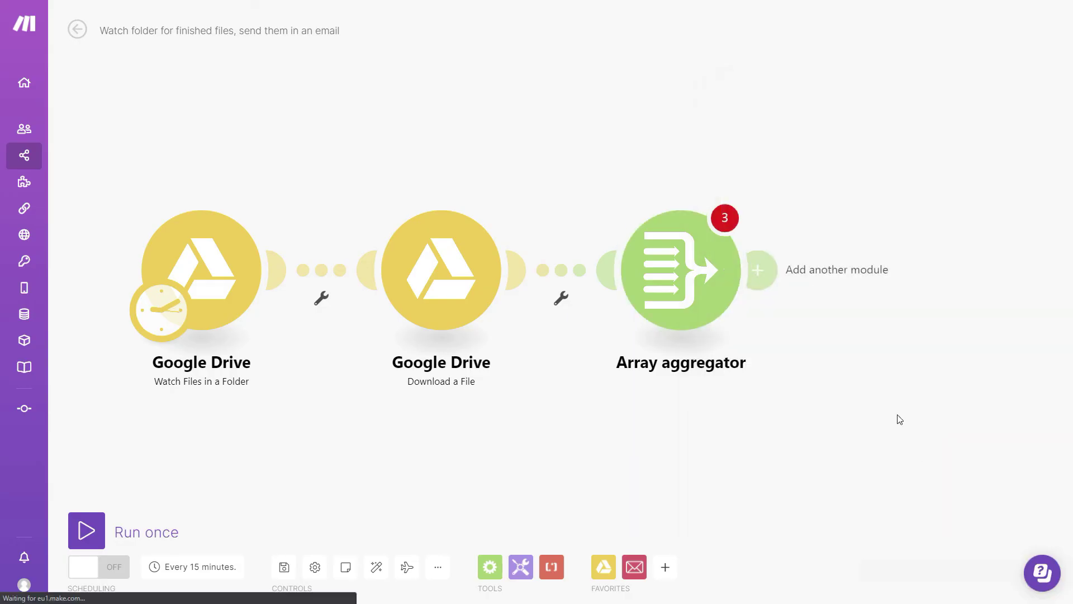
pyautogui.click(760, 269)
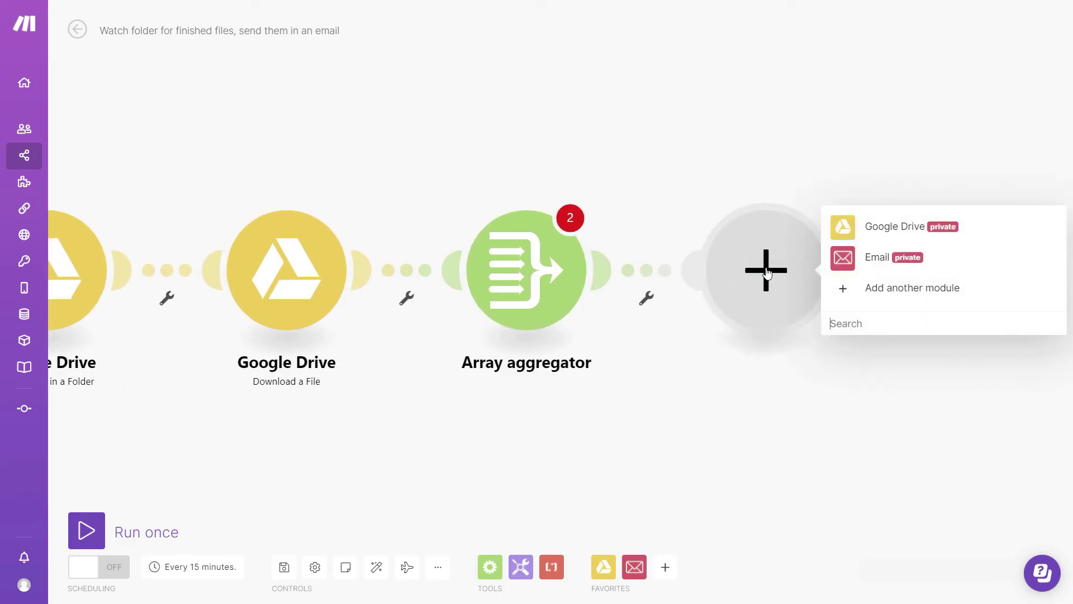
# Add an Email Send an Email module on the My Google Restricted connection with one recipient address
pyautogui.click(876, 270)
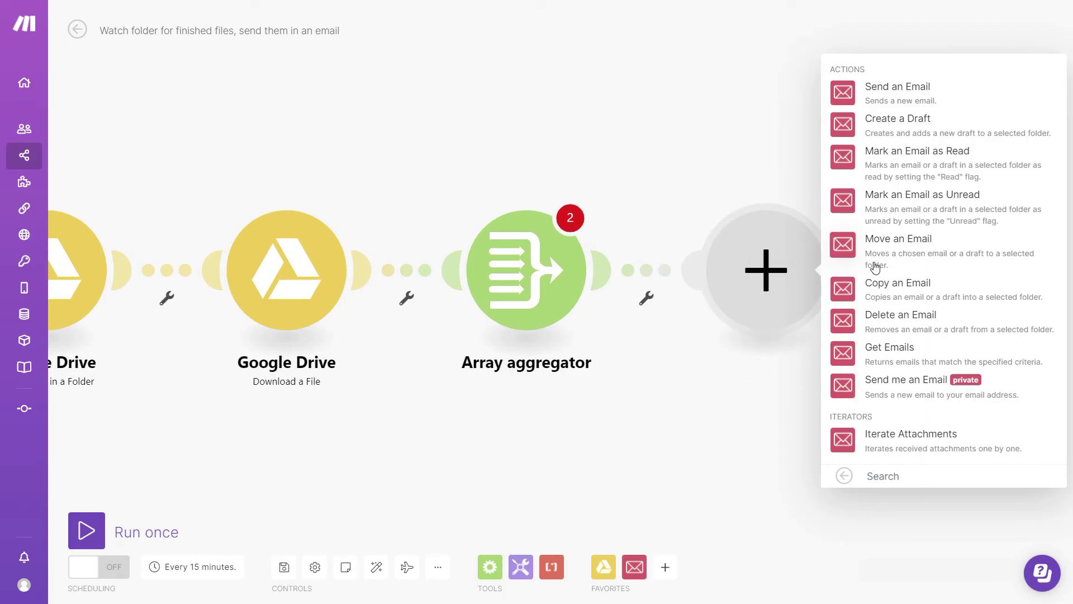
pyautogui.click(888, 98)
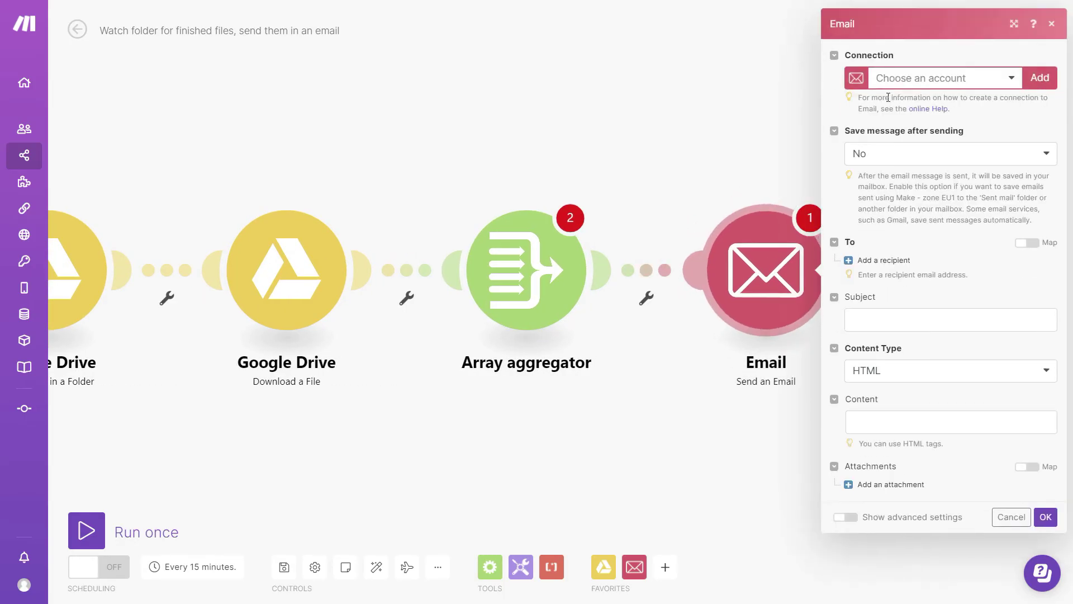
pyautogui.click(900, 78)
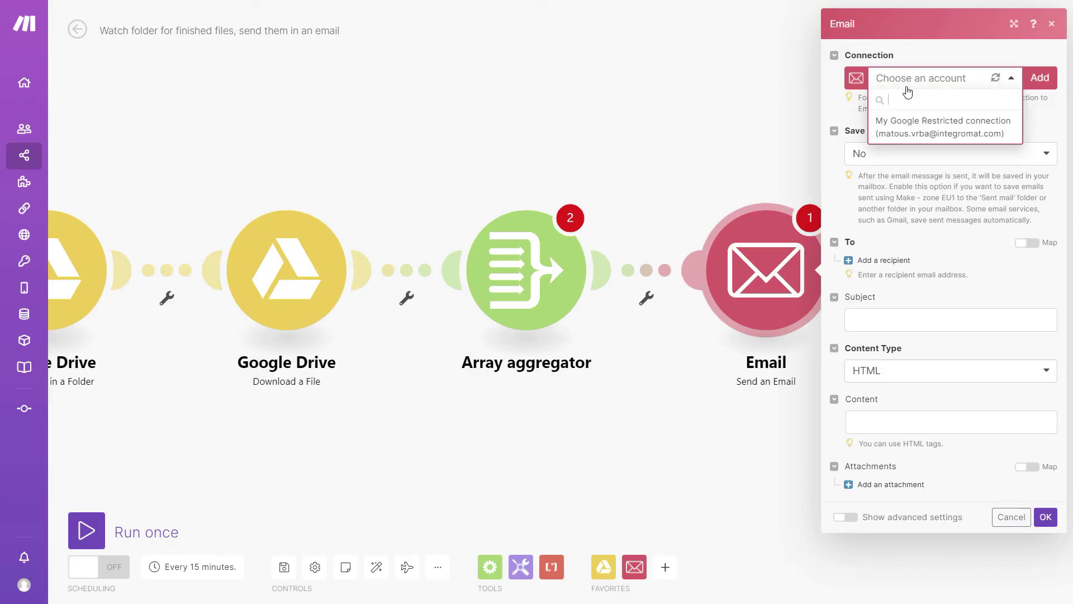
pyautogui.click(928, 129)
pyautogui.click(881, 261)
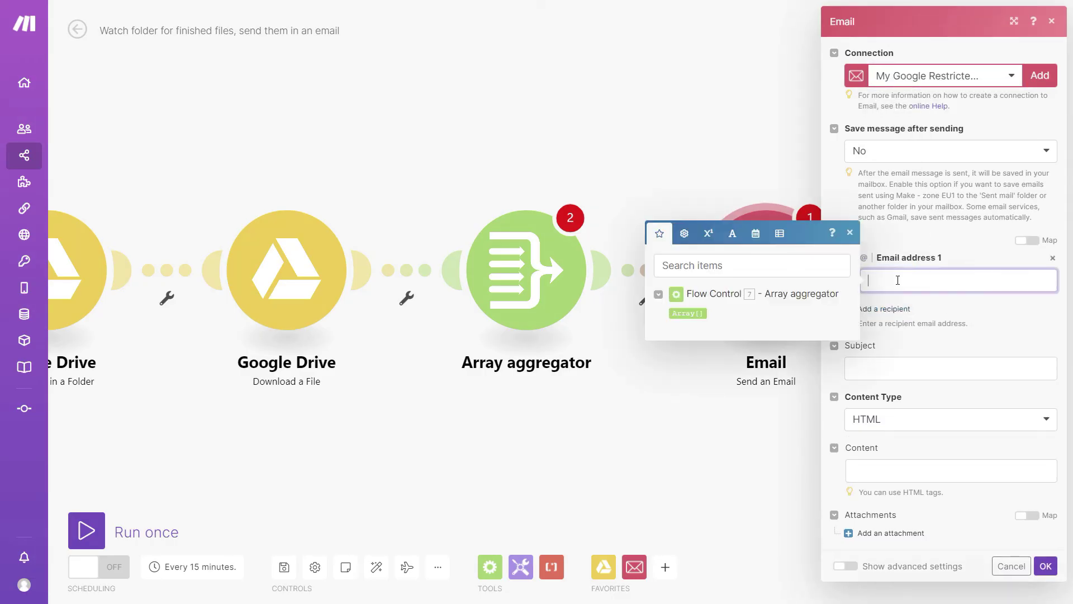
pyautogui.write('test@example.com')
# Set the subject to 'Test' and map the aggregator's Array[] into Attachments
pyautogui.click(930, 372)
pyautogui.write('Test')
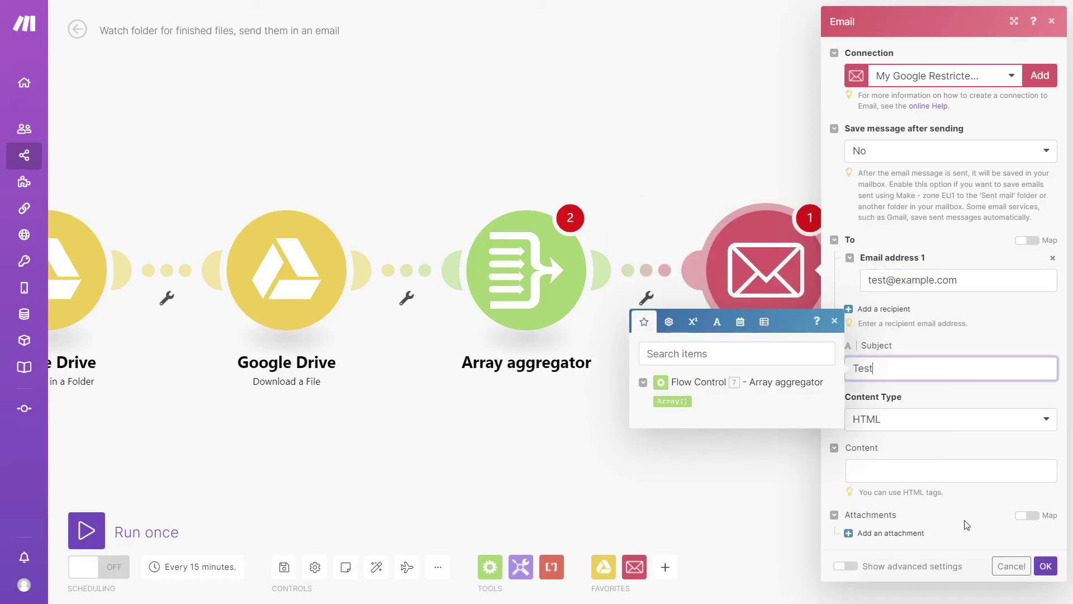
pyautogui.click(1028, 518)
pyautogui.click(1028, 517)
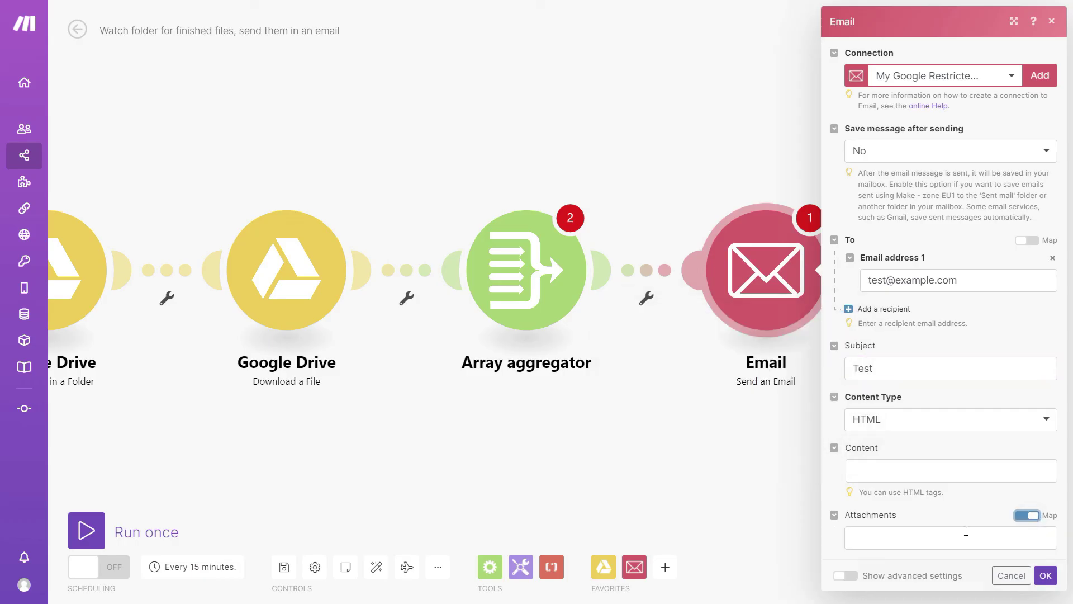
pyautogui.click(939, 536)
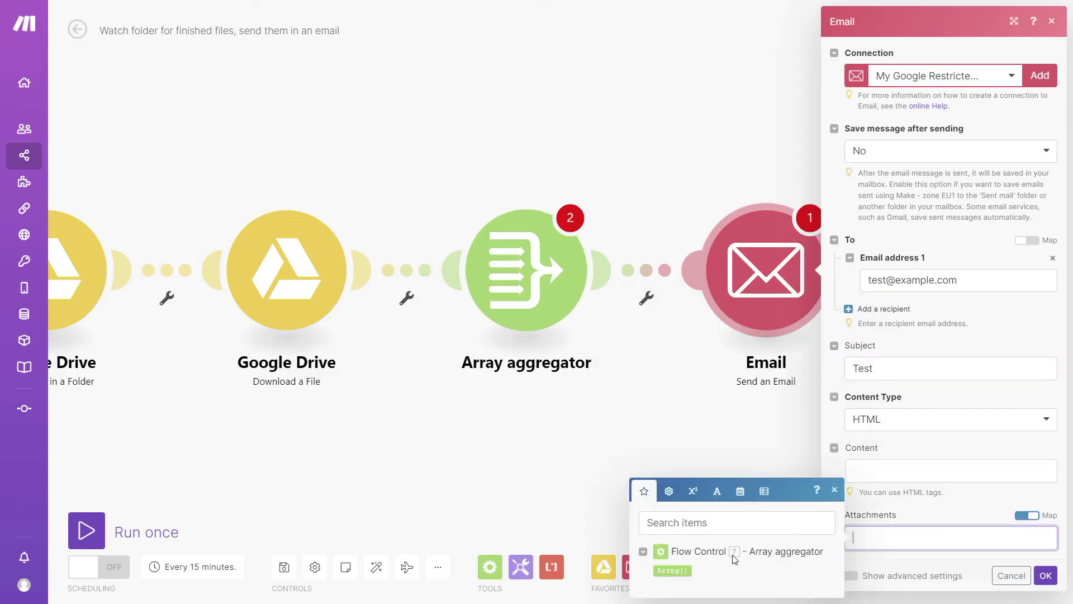
pyautogui.click(672, 571)
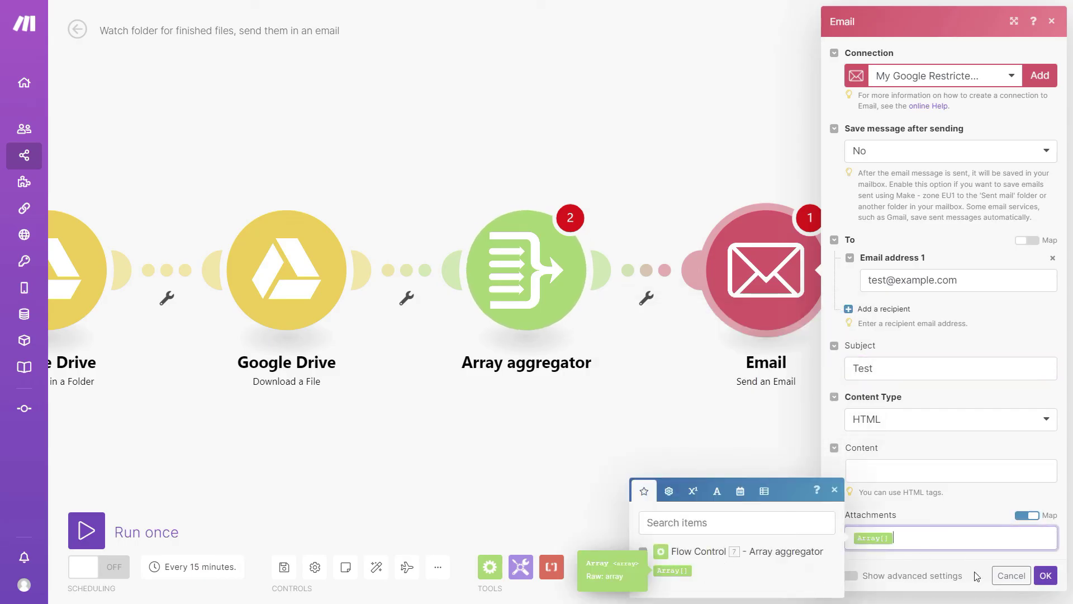
pyautogui.click(1045, 576)
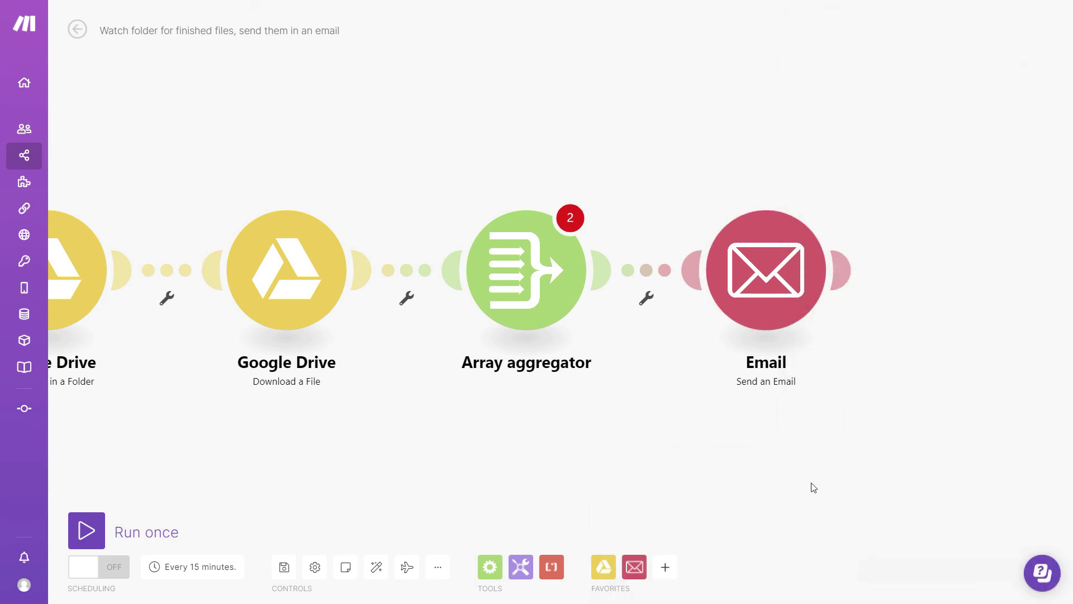
# Set the Array aggregator's source module to Watch Files in a Folder and target structure to Attachments
pyautogui.click(534, 267)
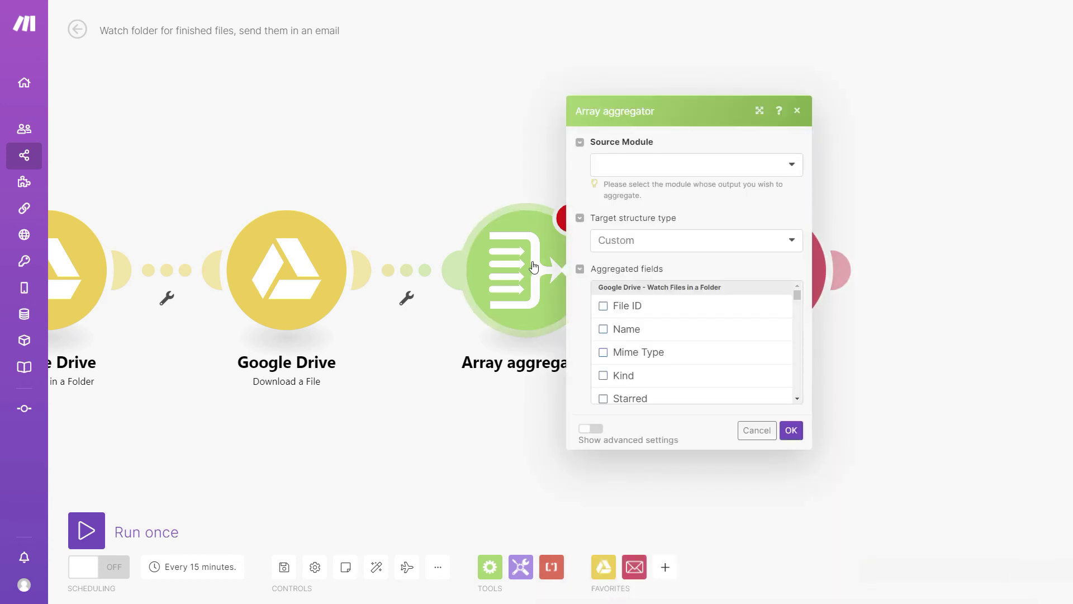
pyautogui.click(659, 168)
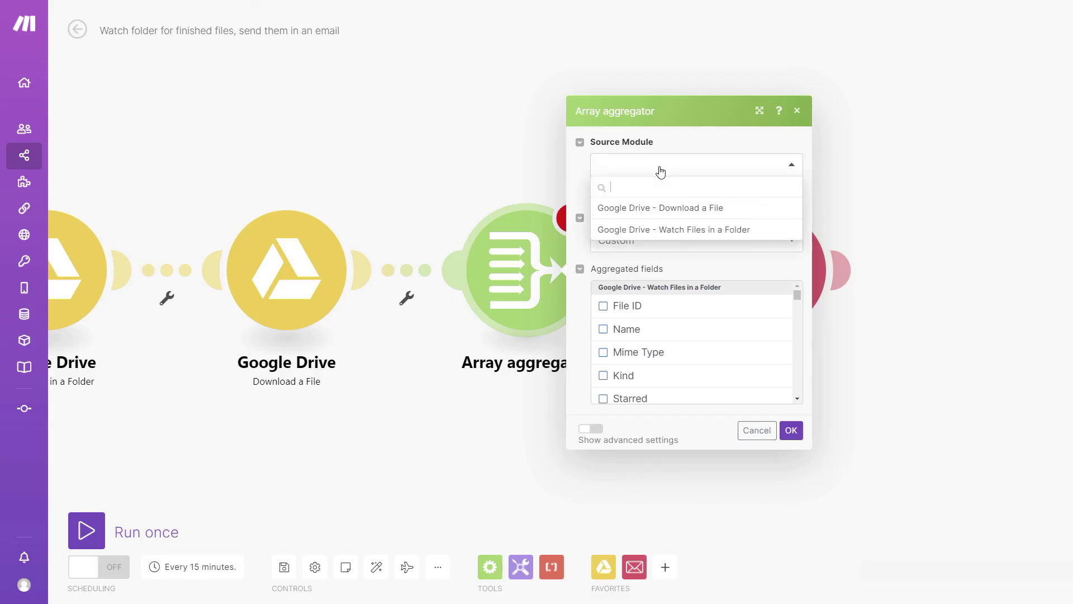
pyautogui.click(662, 230)
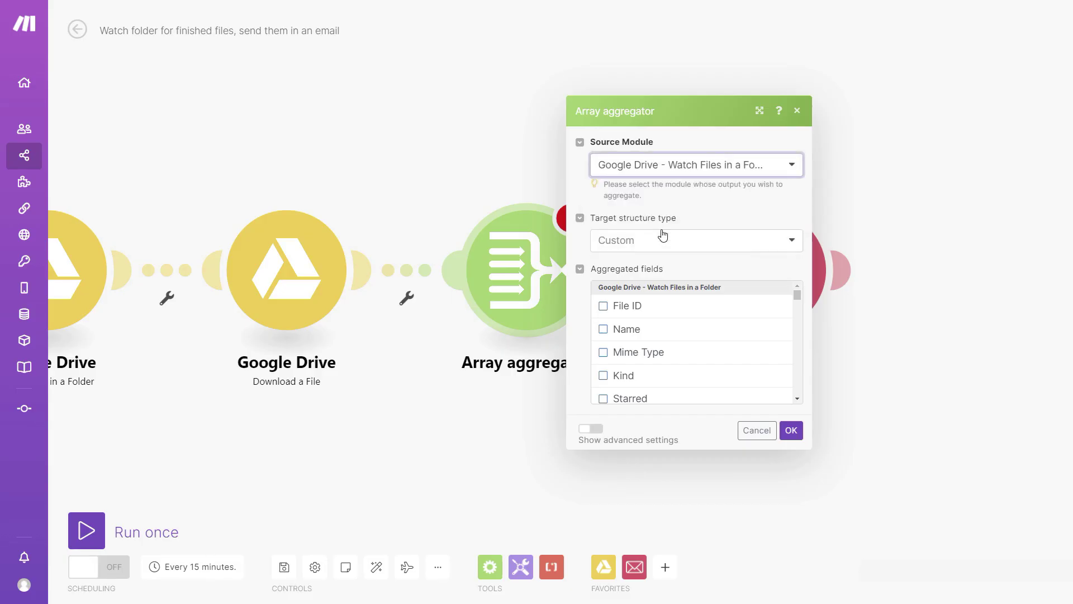
pyautogui.click(639, 248)
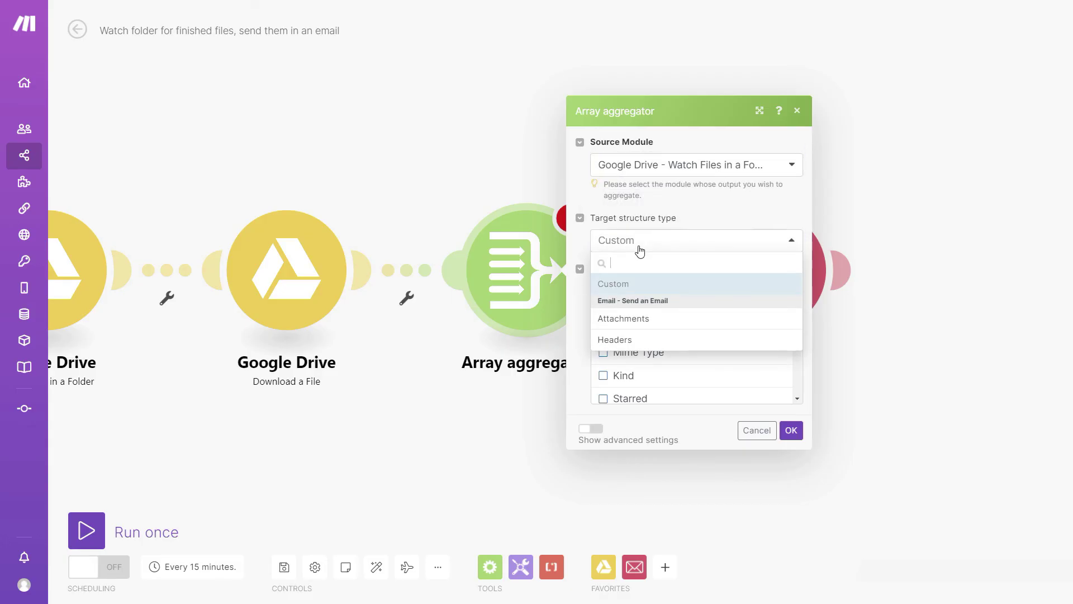
pyautogui.click(666, 326)
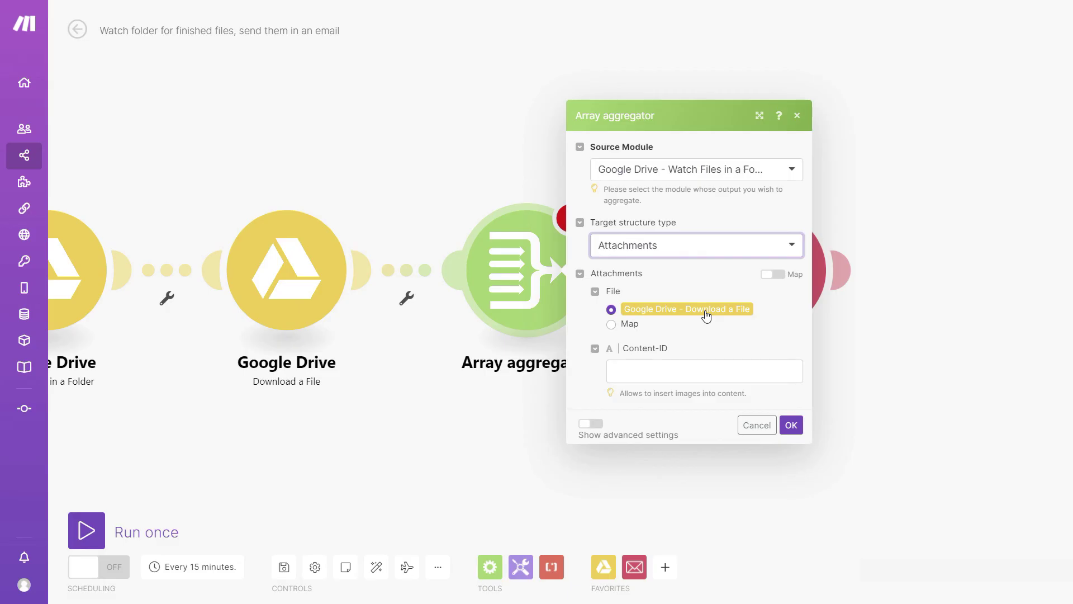
pyautogui.click(792, 425)
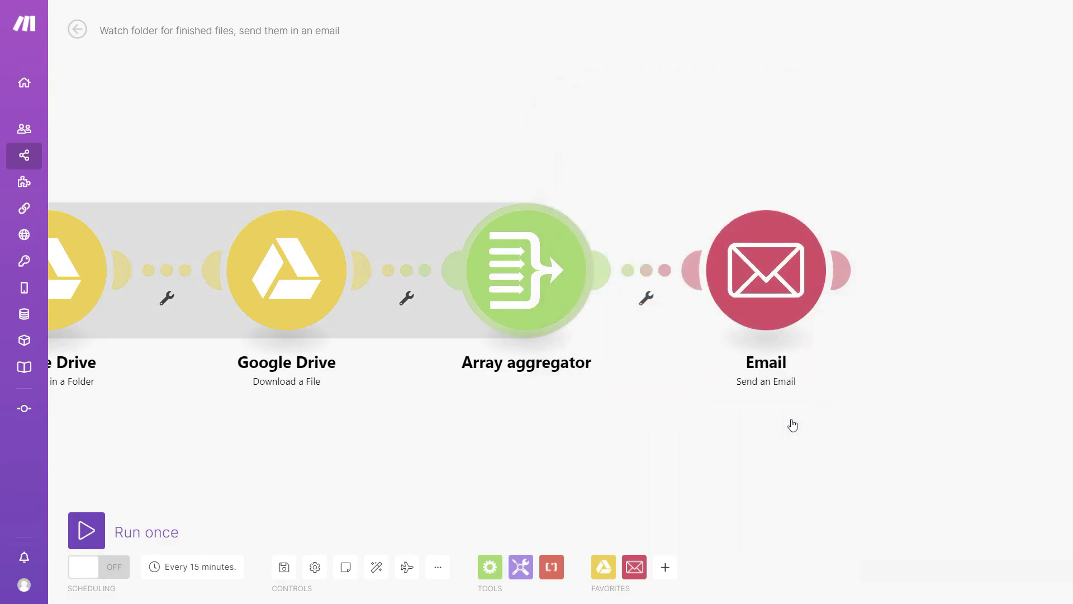
# Auto-align the four modules, Watch Files in a Folder through Send an Email, into one row
pyautogui.click(378, 567)
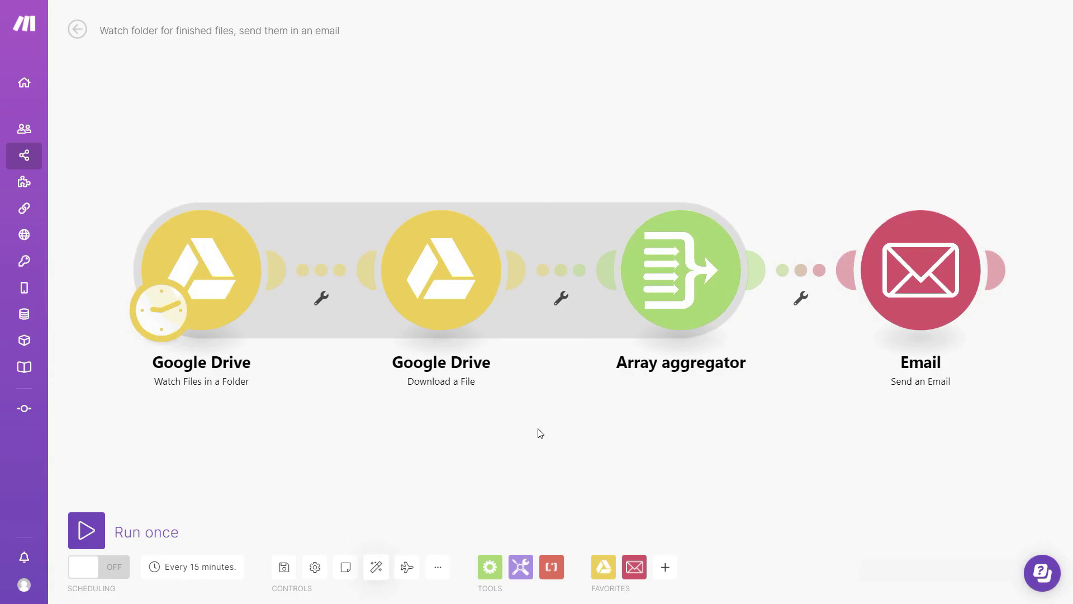